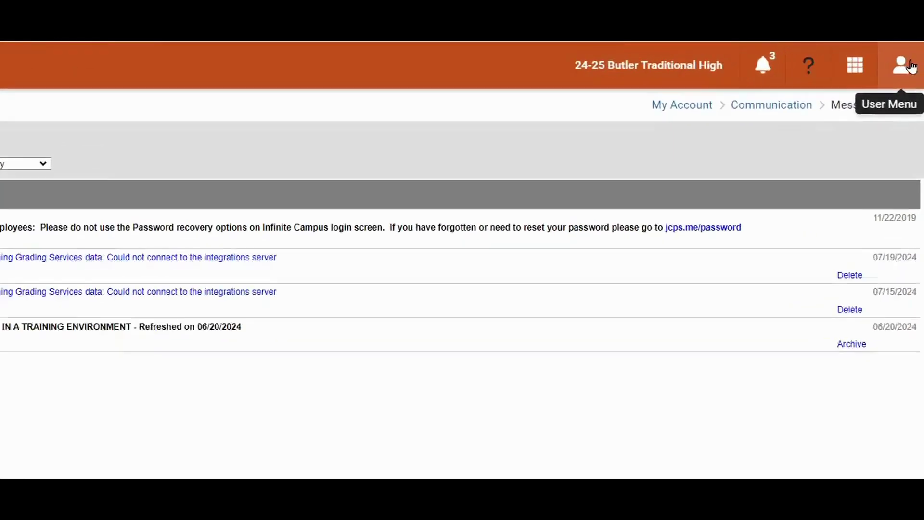
Open the search panel and set the search type to Student.
{"action": "left_click", "coordinate": [908, 65]}
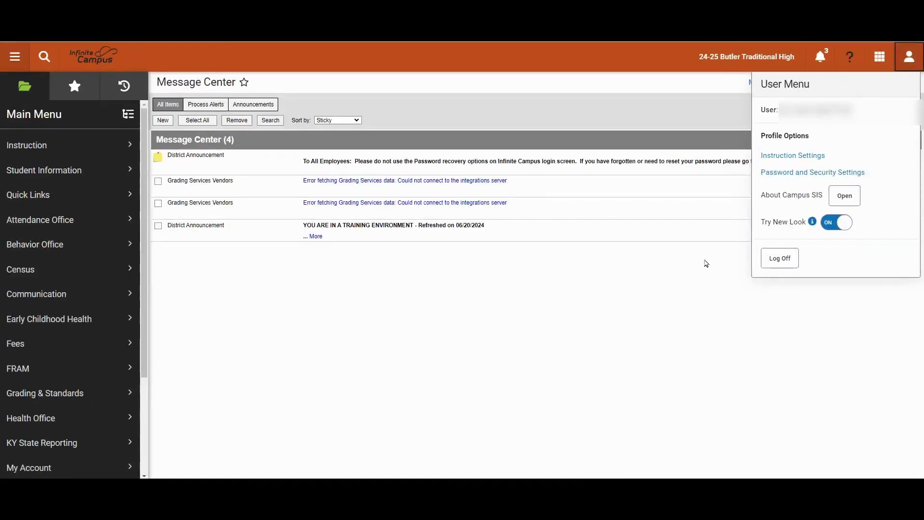
{"action": "left_click", "coordinate": [550, 424]}
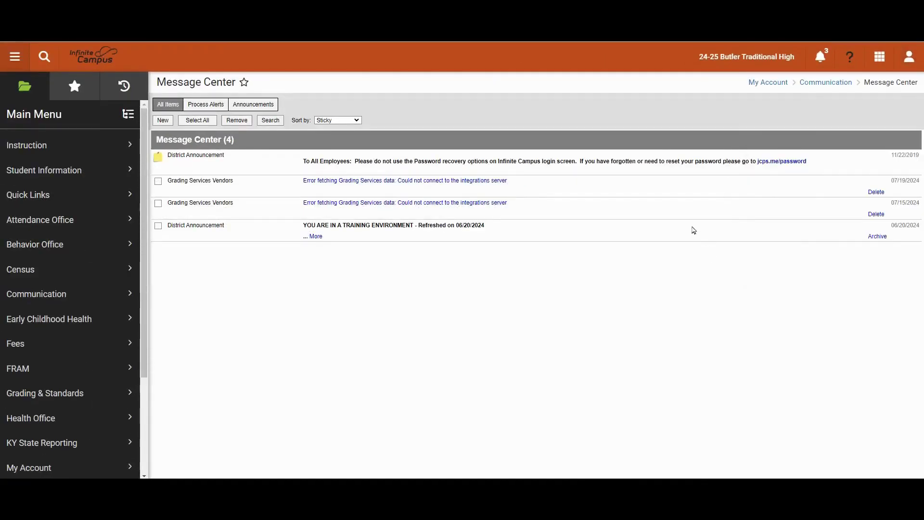
{"action": "left_click", "coordinate": [44, 56]}
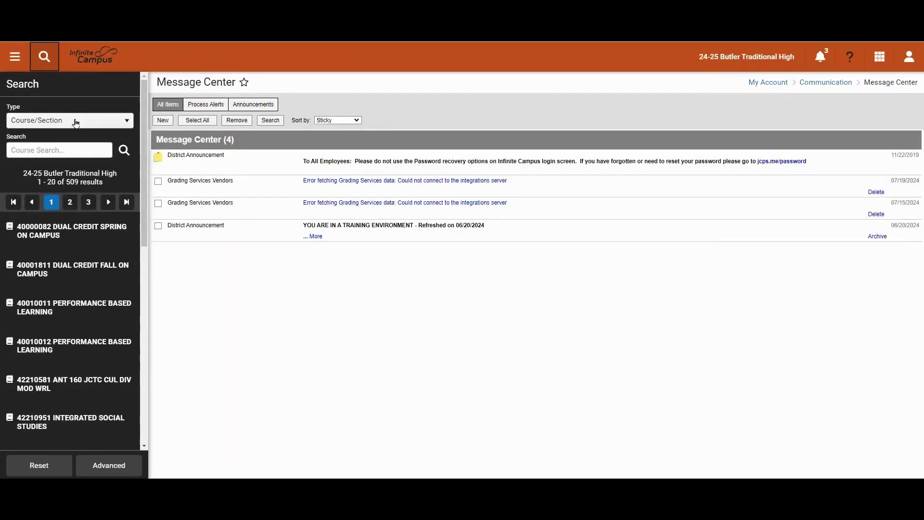
{"action": "left_click", "coordinate": [75, 123]}
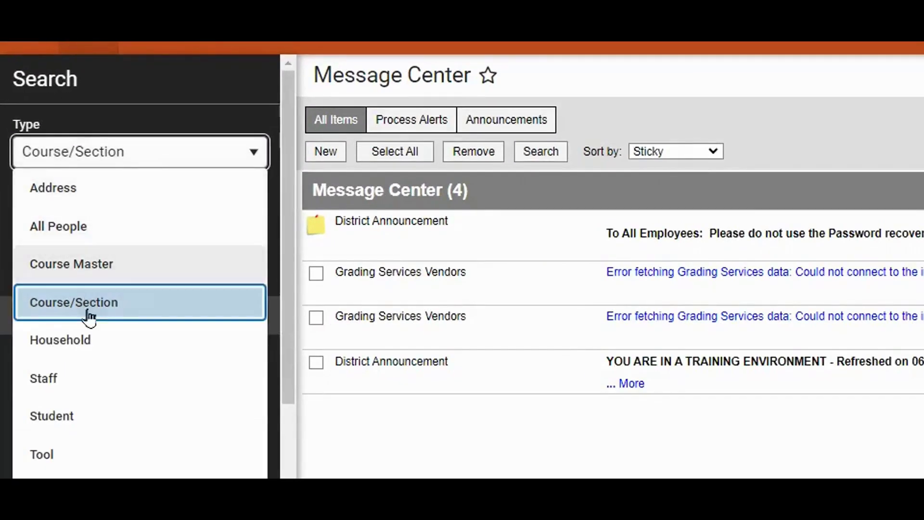
{"action": "left_click", "coordinate": [80, 418]}
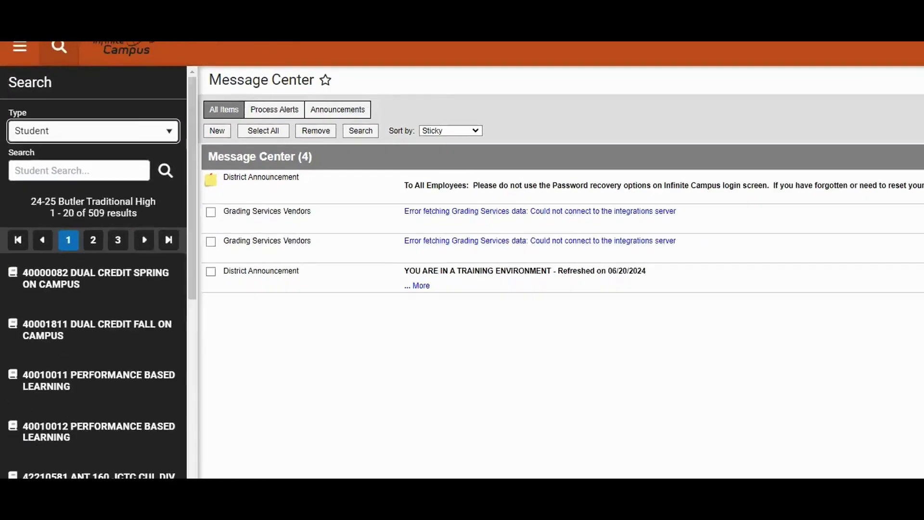
Open Advanced student search and show the Saved Filter selection list.
{"action": "left_click", "coordinate": [117, 465]}
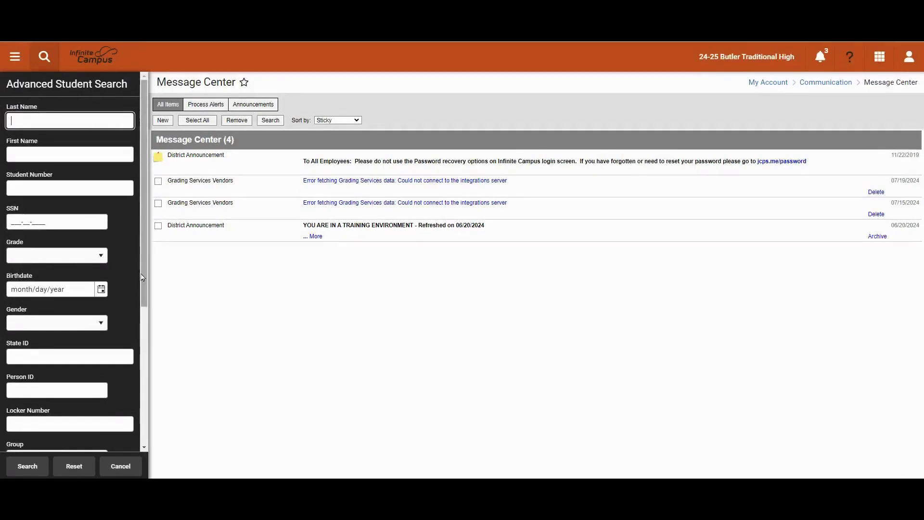
{"action": "scroll", "coordinate": [134, 336], "scroll_direction": "down", "scroll_amount": 3}
{"action": "scroll", "coordinate": [134, 336], "scroll_direction": "down", "scroll_amount": 3}
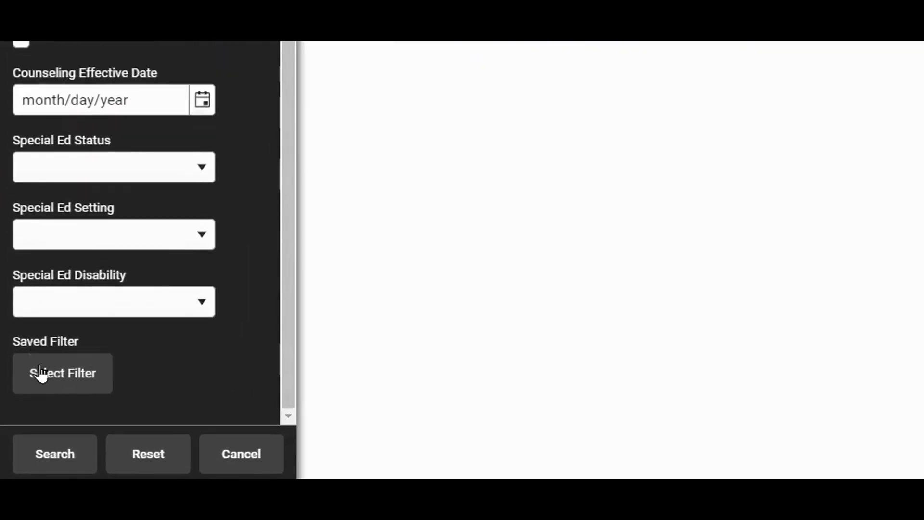
{"action": "left_click", "coordinate": [56, 378]}
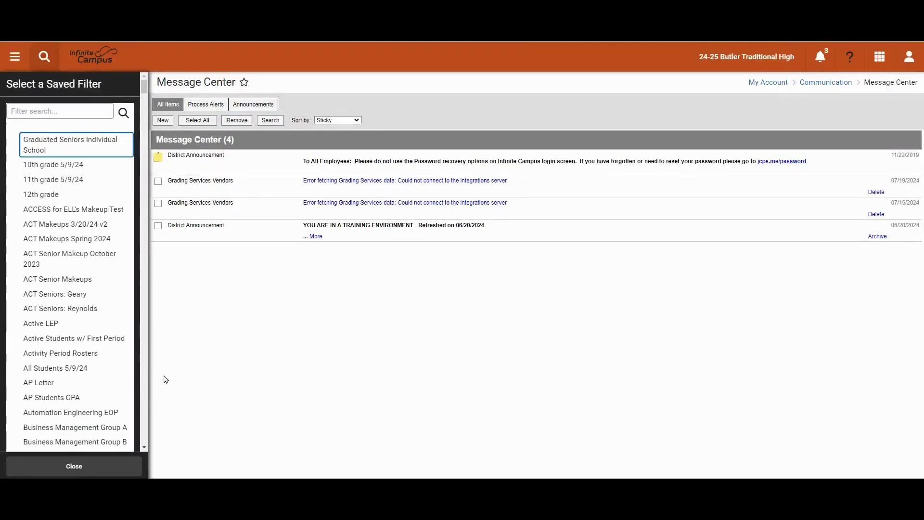
Search the saved student filters for the keyword 'gpa'.
{"action": "left_click", "coordinate": [65, 107]}
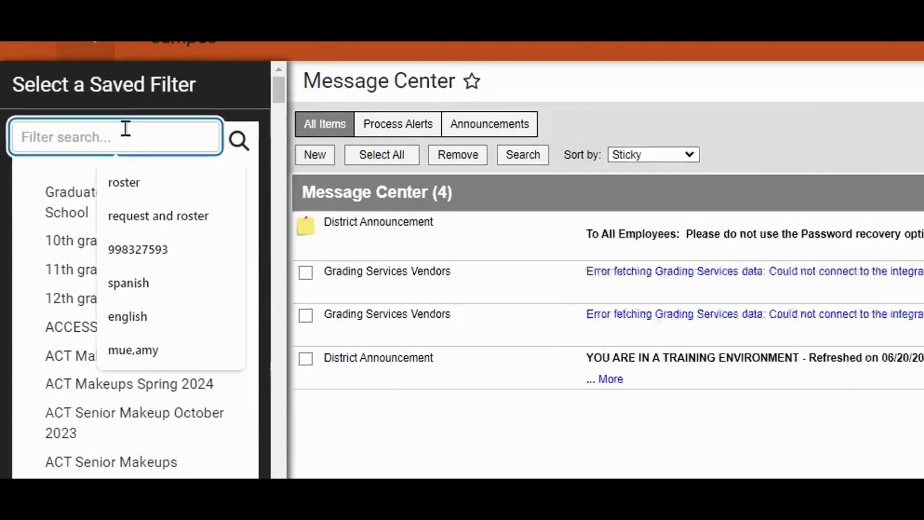
{"action": "type", "text": "gpa"}
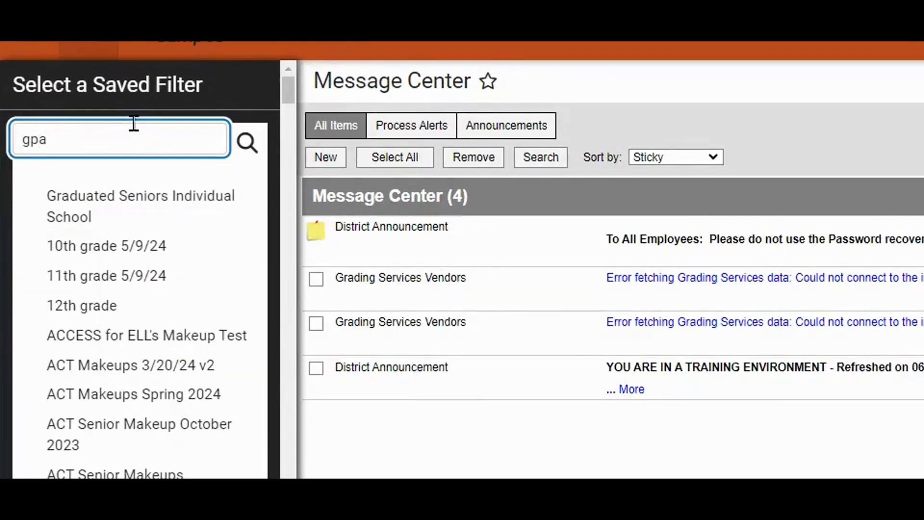
{"action": "left_click", "coordinate": [247, 142]}
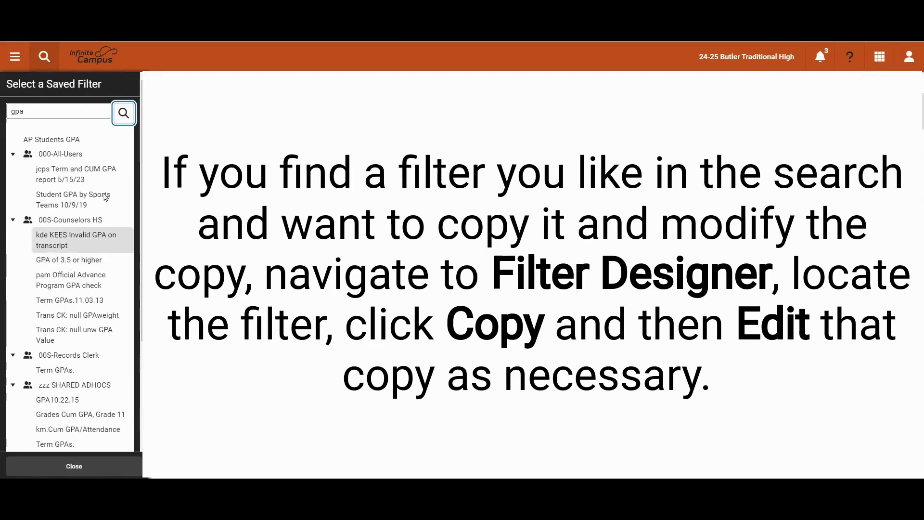
Replace the saved-filter keyword 'gpa' with 'email'.
{"action": "left_click", "coordinate": [57, 115]}
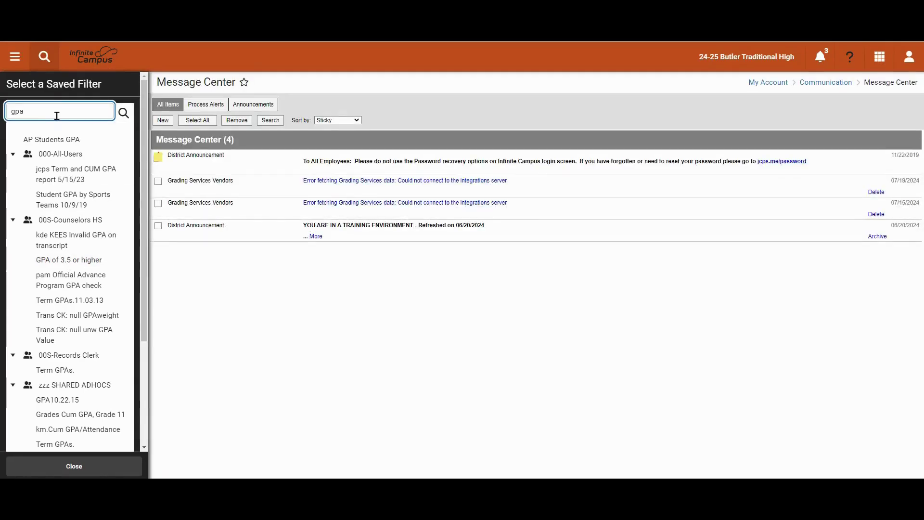
{"action": "double_click", "coordinate": [77, 118]}
{"action": "type", "text": "email"}
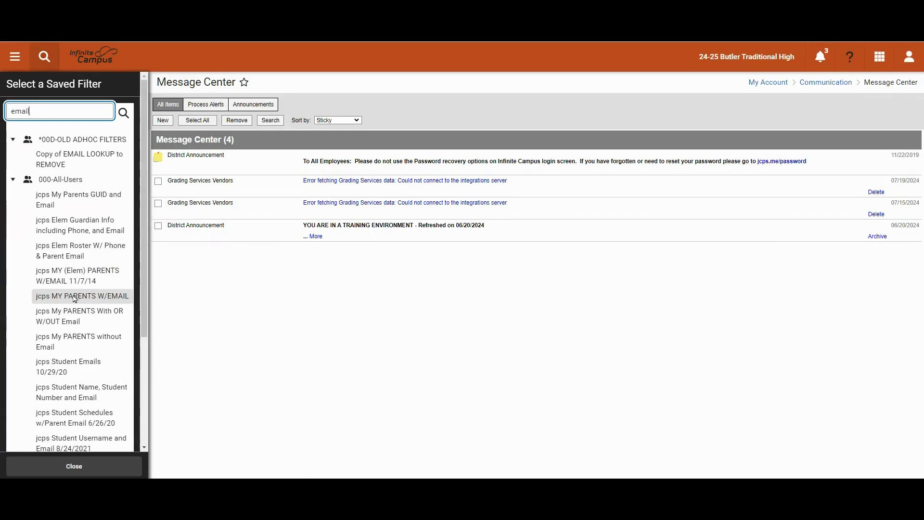
Switch the search type to Course/Section and open its Advanced search form.
{"action": "left_click", "coordinate": [74, 473]}
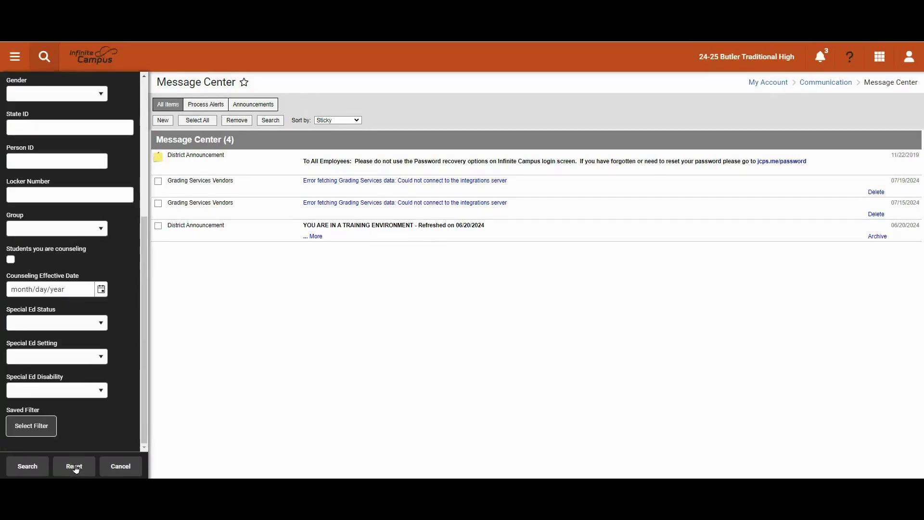
{"action": "scroll", "coordinate": [89, 246], "scroll_direction": "up", "scroll_amount": 5}
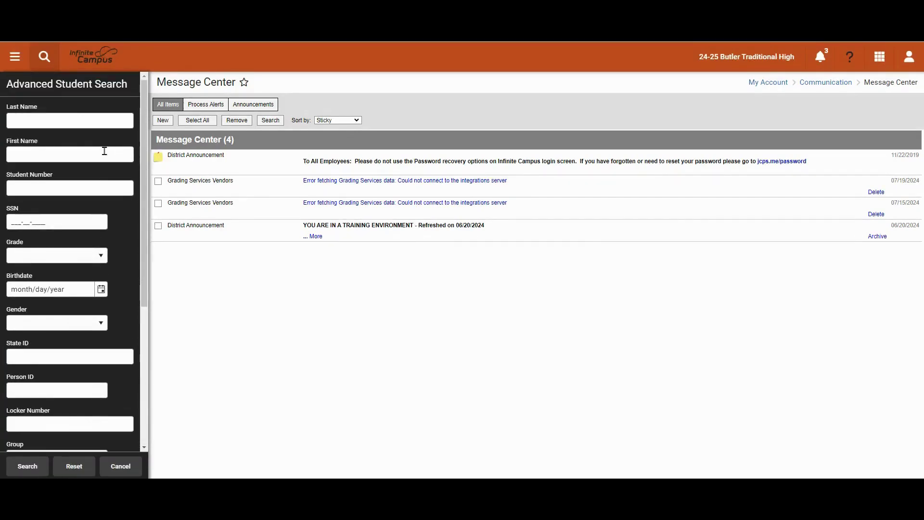
{"action": "left_click", "coordinate": [44, 56]}
{"action": "left_click", "coordinate": [44, 56]}
{"action": "left_click", "coordinate": [103, 120]}
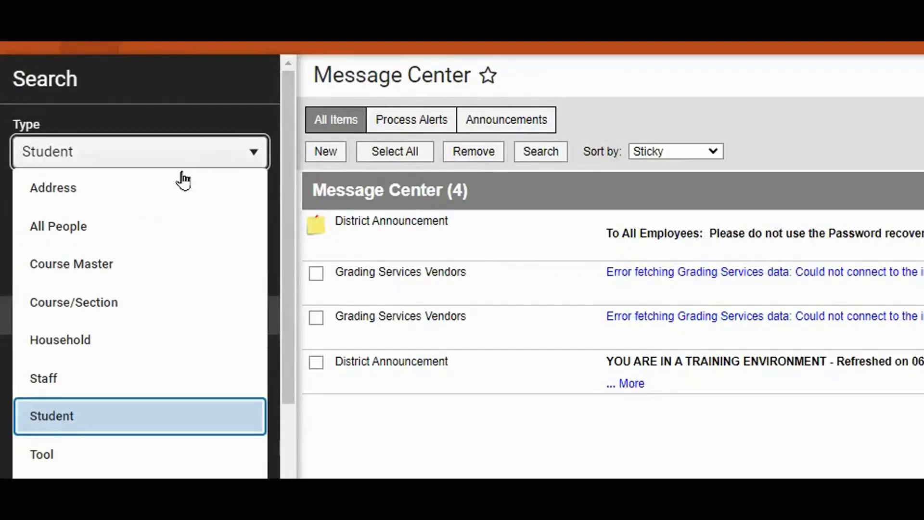
{"action": "left_click", "coordinate": [132, 313]}
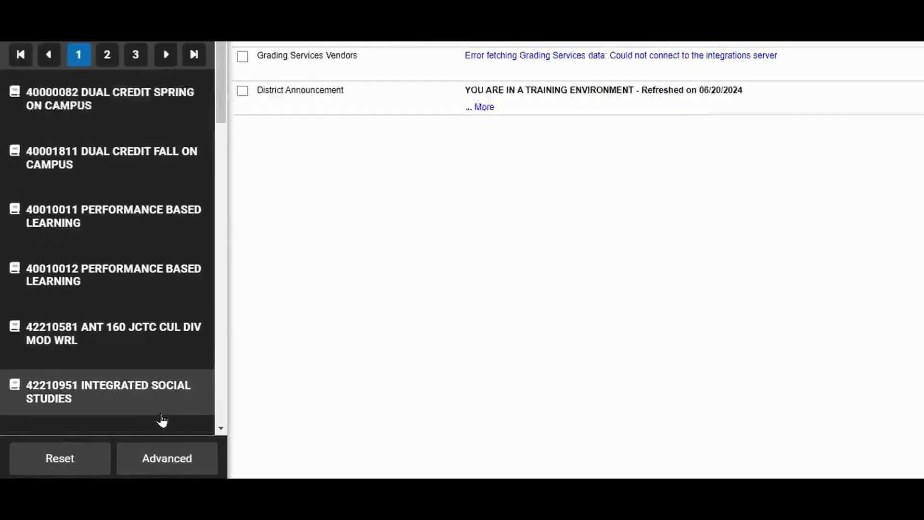
{"action": "left_click", "coordinate": [220, 445]}
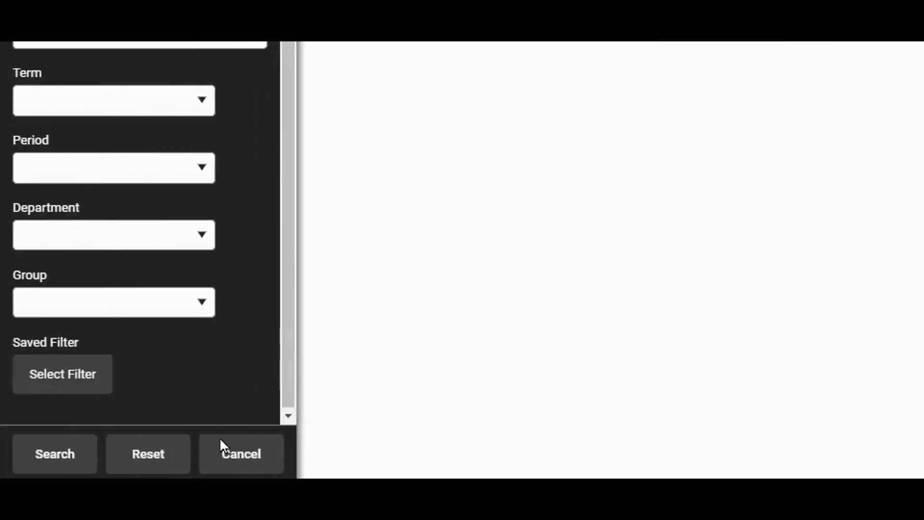
Search the saved course filters for the keyword 'attendance'.
{"action": "left_click", "coordinate": [70, 380]}
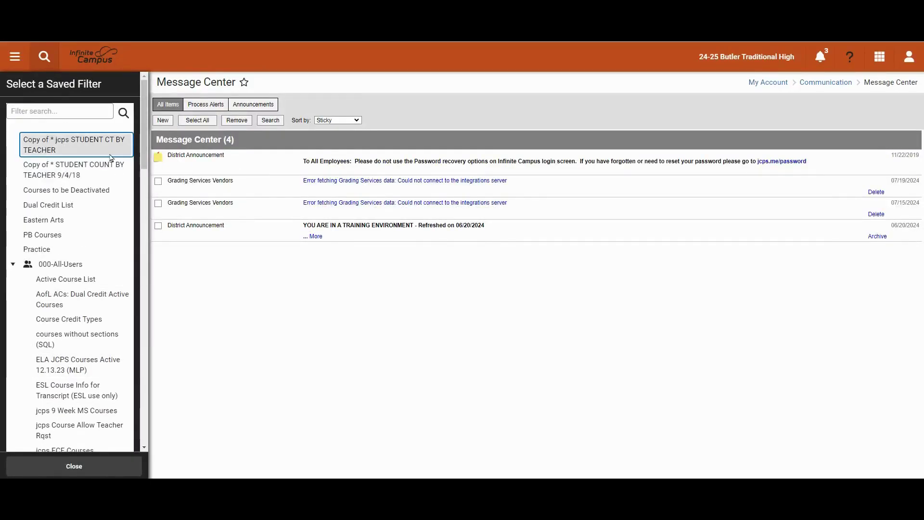
{"action": "left_click", "coordinate": [68, 111]}
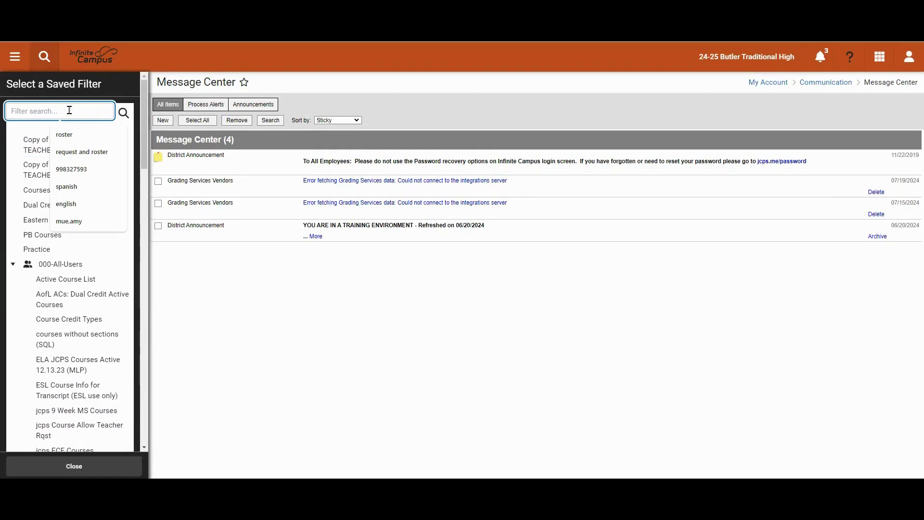
{"action": "type", "text": "a"}
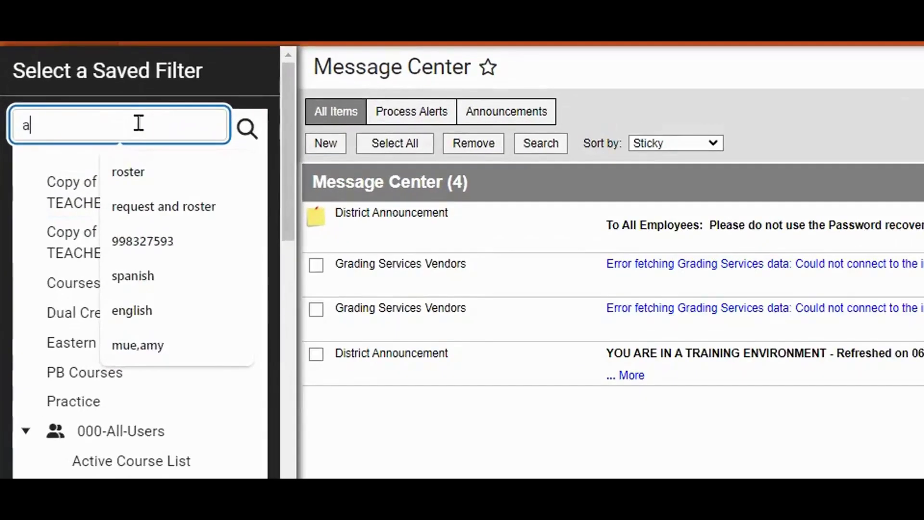
{"action": "type", "text": "ttendance"}
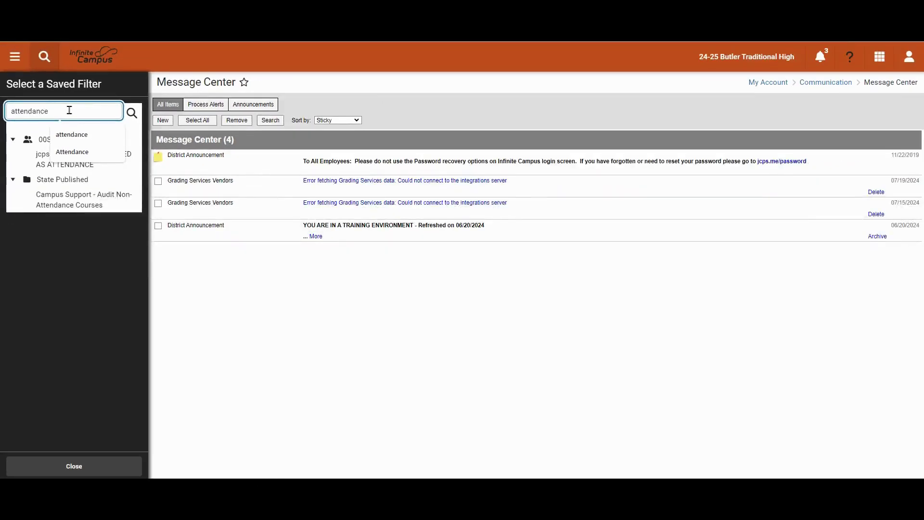
{"action": "left_click", "coordinate": [228, 290]}
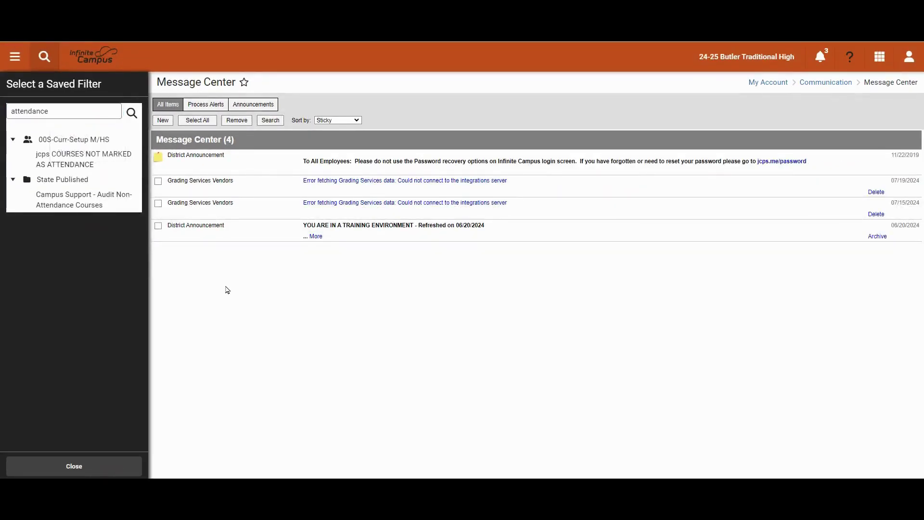
Reset the advanced course search and reopen the full saved filter list.
{"action": "left_click", "coordinate": [79, 465]}
{"action": "left_click", "coordinate": [75, 467]}
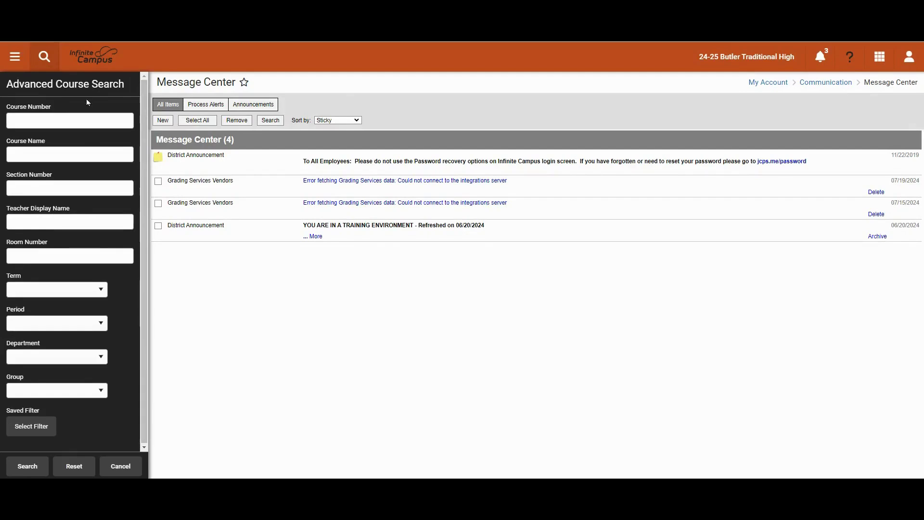
{"action": "left_click", "coordinate": [51, 58]}
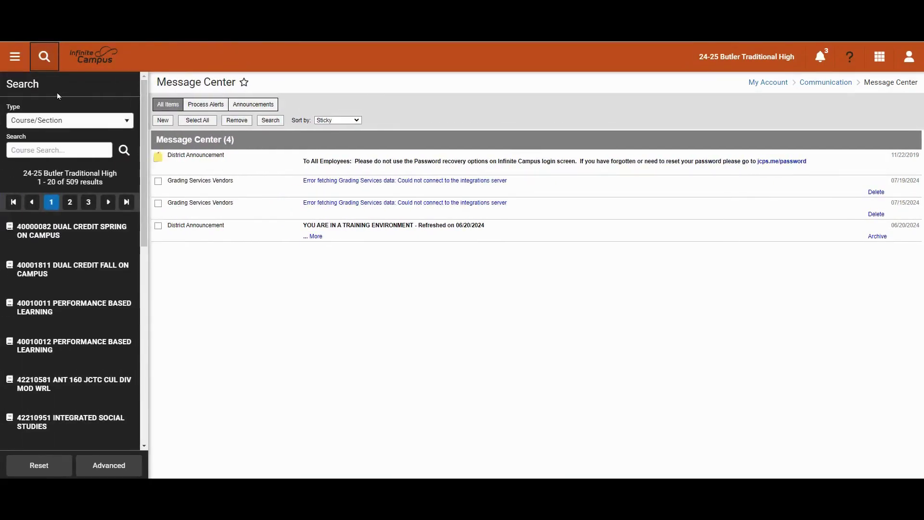
{"action": "left_click", "coordinate": [57, 150]}
{"action": "left_click", "coordinate": [109, 466]}
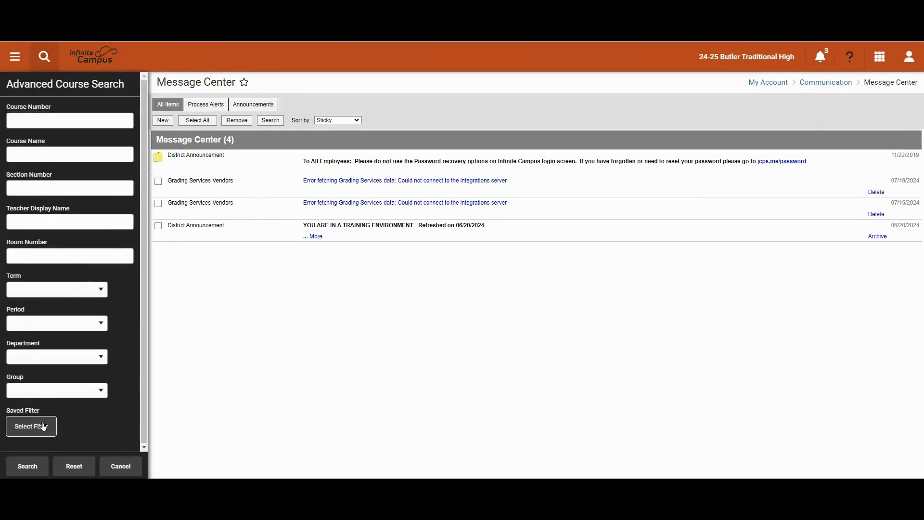
{"action": "left_click", "coordinate": [57, 423]}
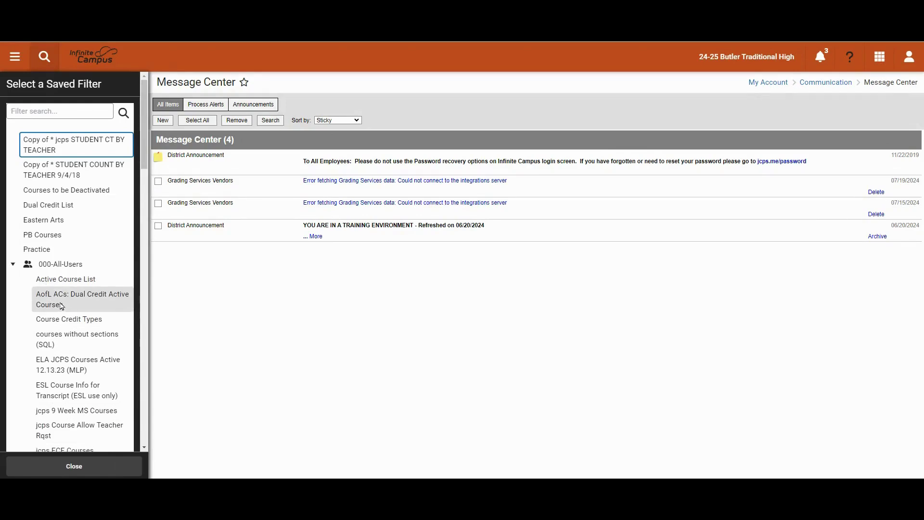
Scroll the saved course filters down to the 00S-Curr-Setup M/HS group.
{"action": "scroll", "coordinate": [61, 306], "scroll_direction": "down", "scroll_amount": 2}
{"action": "scroll", "coordinate": [61, 307], "scroll_direction": "down", "scroll_amount": 5}
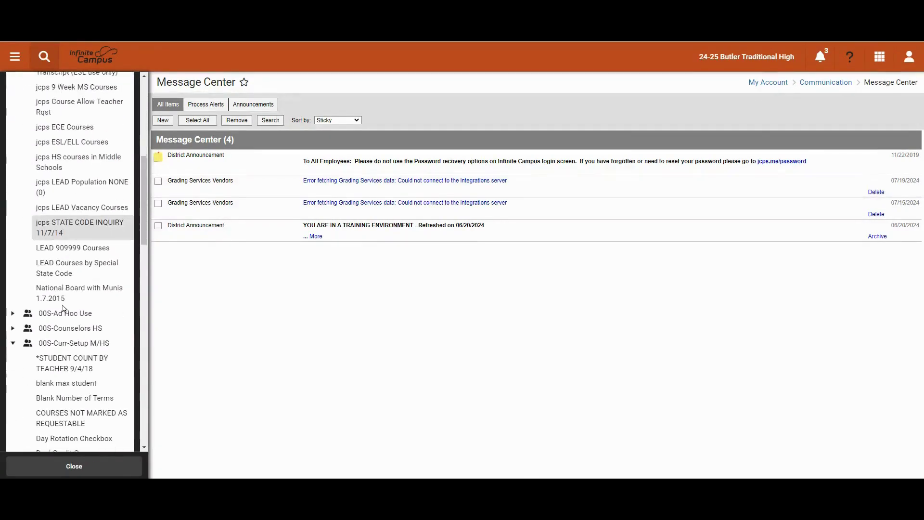
{"action": "scroll", "coordinate": [120, 306], "scroll_direction": "down", "scroll_amount": 2}
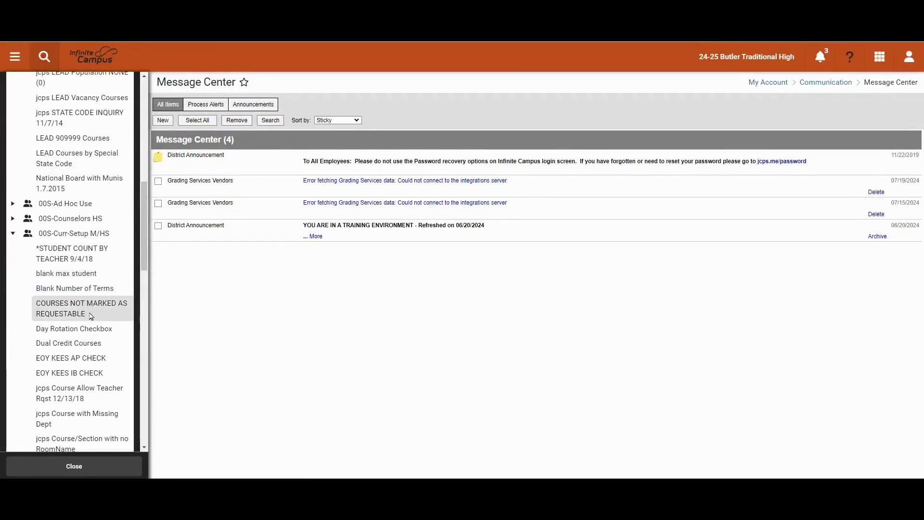
{"action": "scroll", "coordinate": [91, 319], "scroll_direction": "down", "scroll_amount": 2}
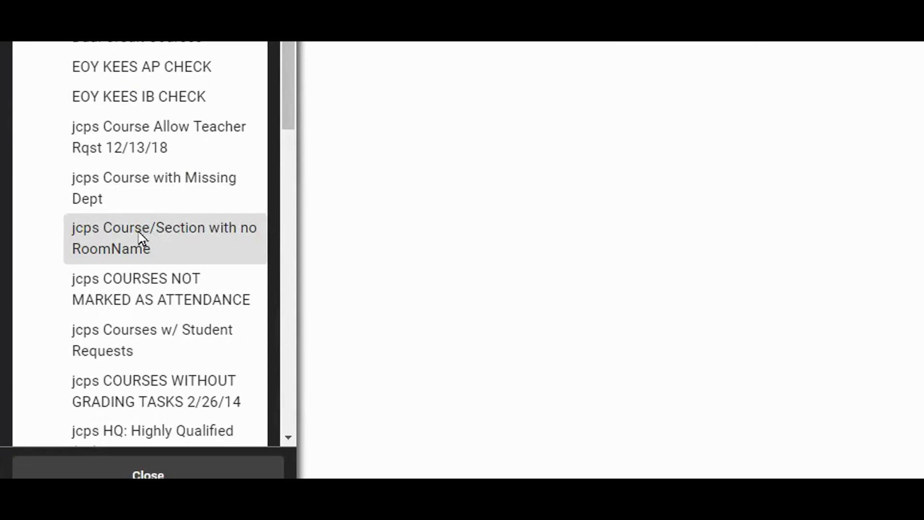
Pick the 'jcps Course/Section with no RoomName' filter and run the course search.
{"action": "left_click", "coordinate": [139, 238]}
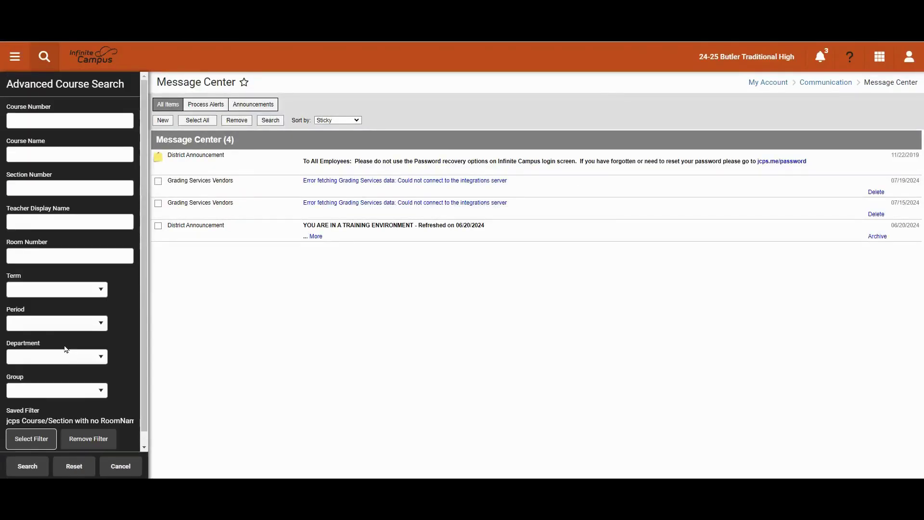
{"action": "left_click", "coordinate": [27, 463]}
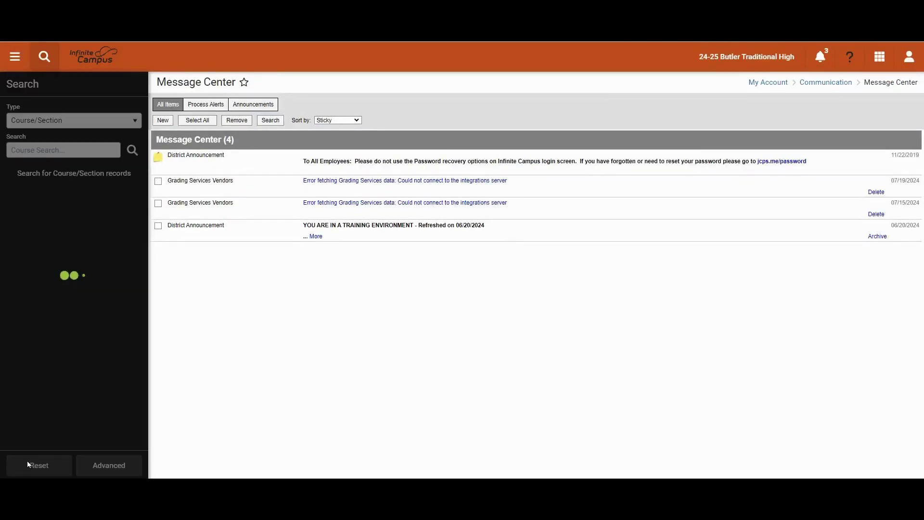